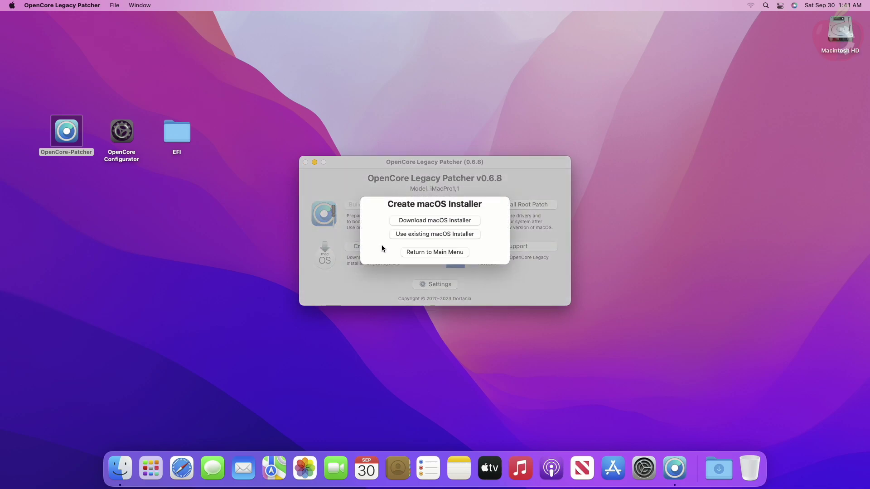
# Step: Download the macOS 14.0 (23A344) installer from the full list of available installers and enter the account password to authorise its extraction
pyautogui.click(414, 221)
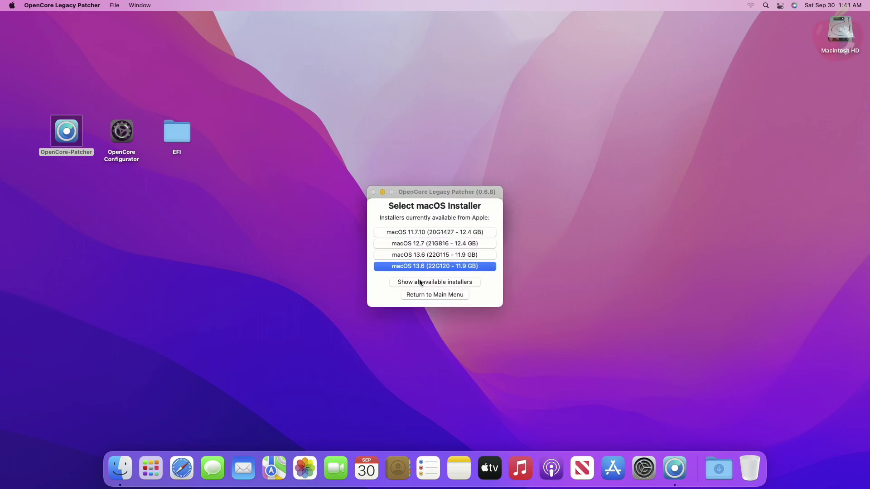
pyautogui.click(420, 282)
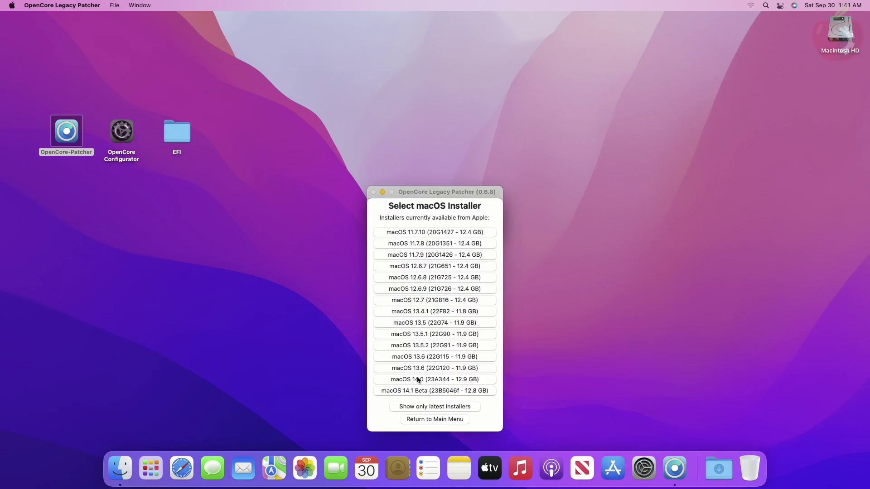
pyautogui.click(428, 380)
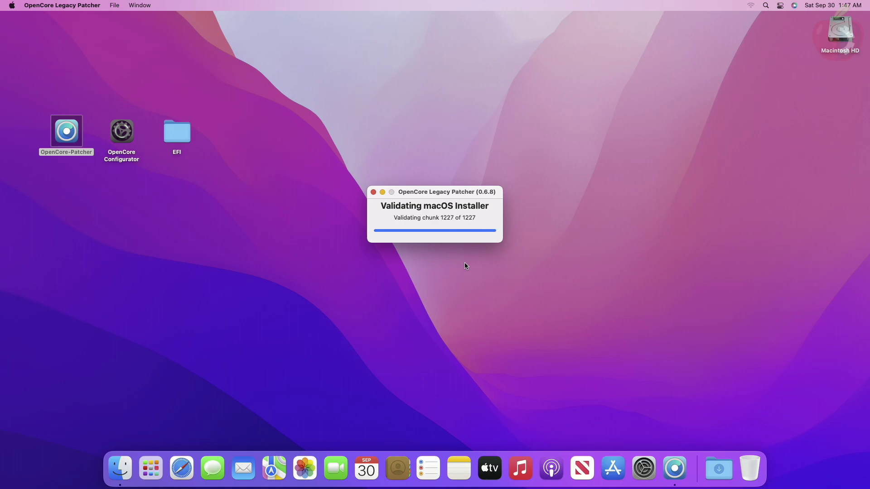
pyautogui.write('****')
pyautogui.press('Return')
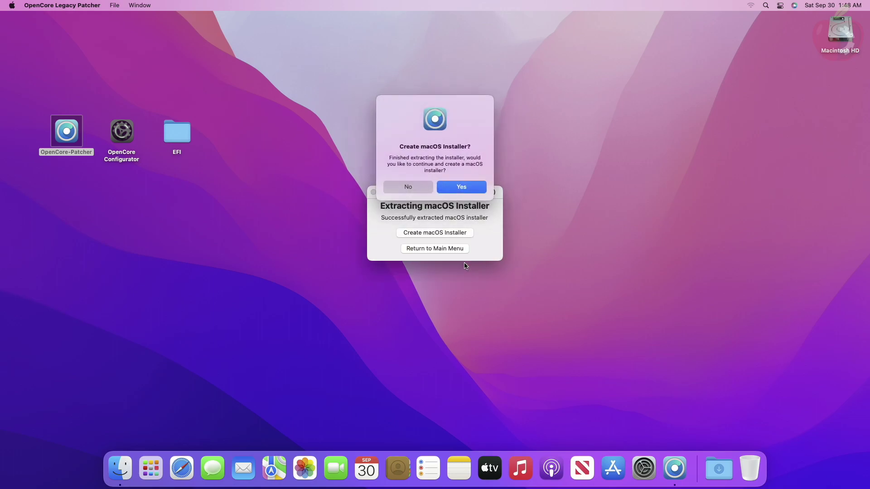
# Step: Write the Install macOS Sonoma 14.0 (23A343) installer to the SanDisk 3.2Gen1 USB disk, authorising with the account password, and quit the patcher
pyautogui.click(460, 191)
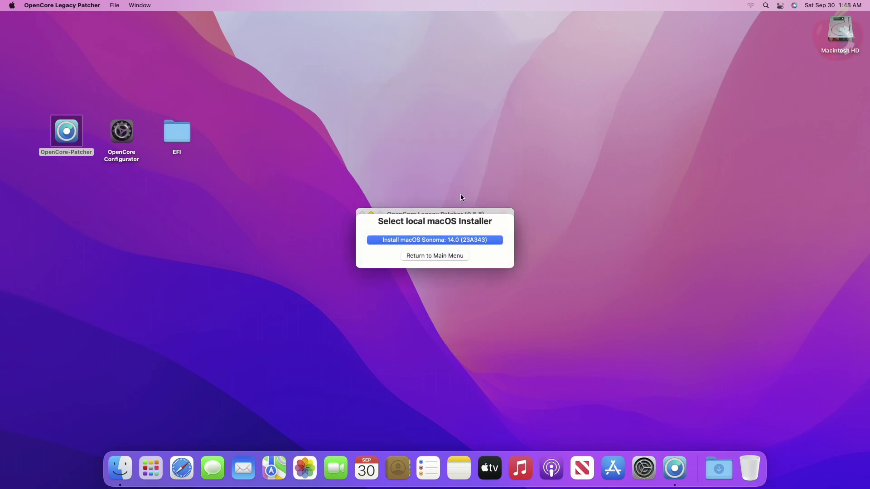
pyautogui.click(453, 248)
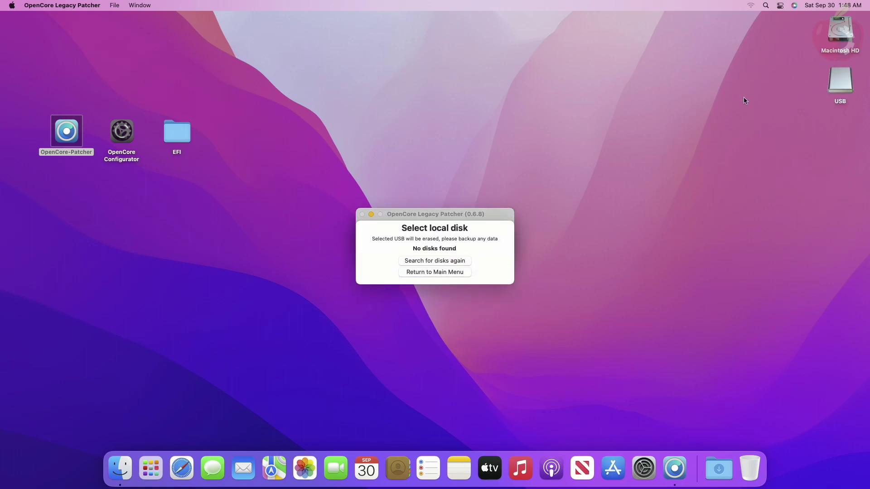
pyautogui.click(435, 262)
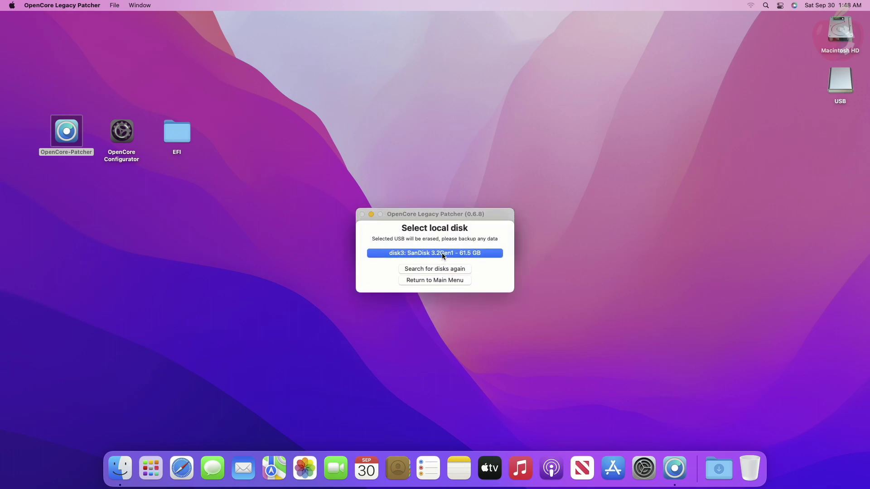
pyautogui.click(443, 254)
pyautogui.click(418, 194)
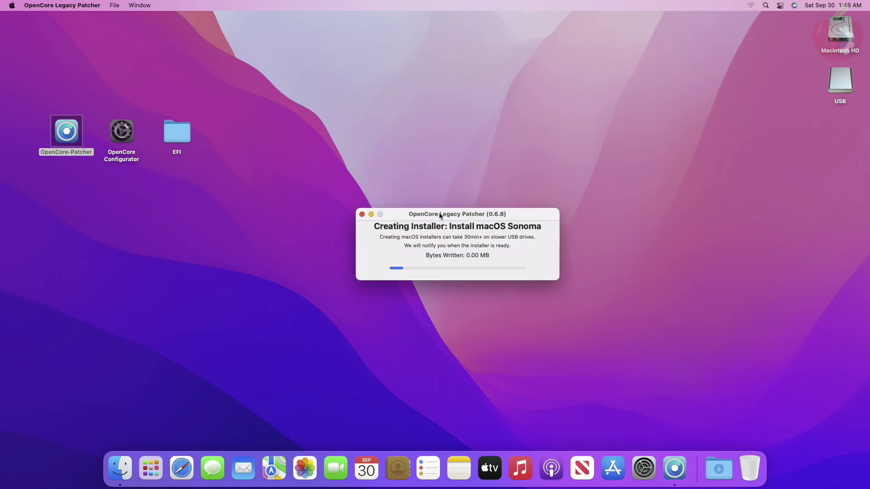
pyautogui.write('••••')
pyautogui.press('Return')
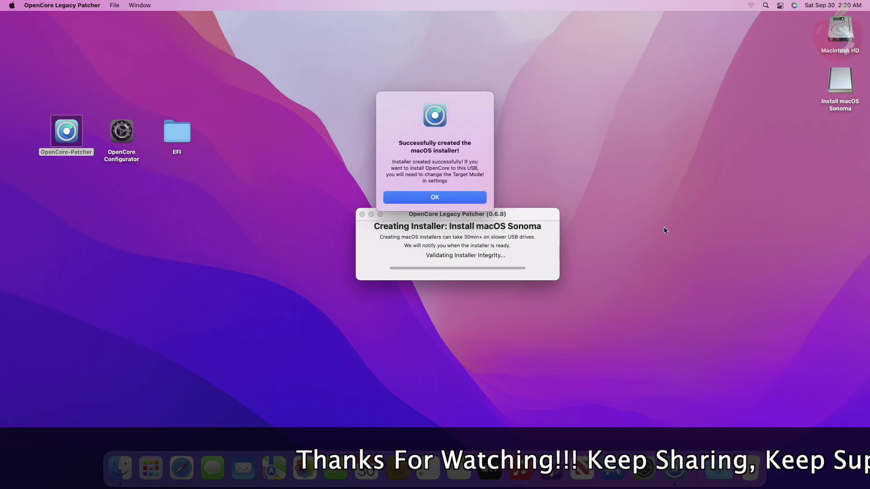
pyautogui.click(480, 200)
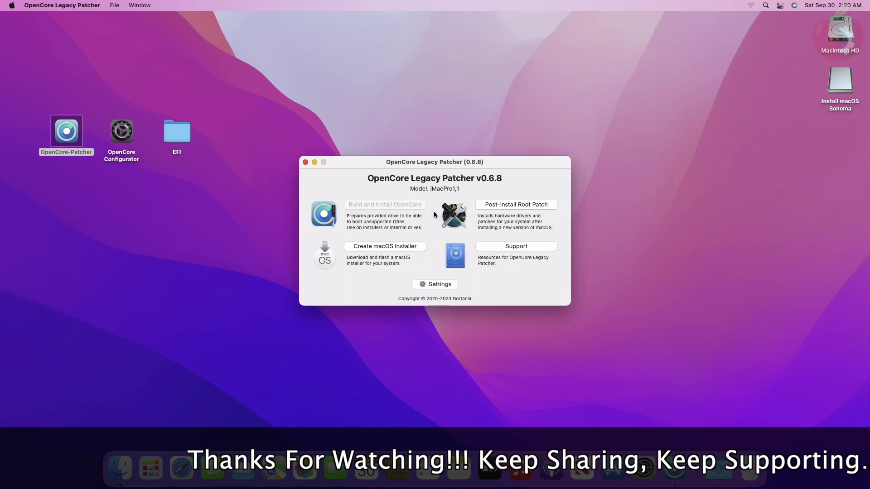
pyautogui.press('super+q')
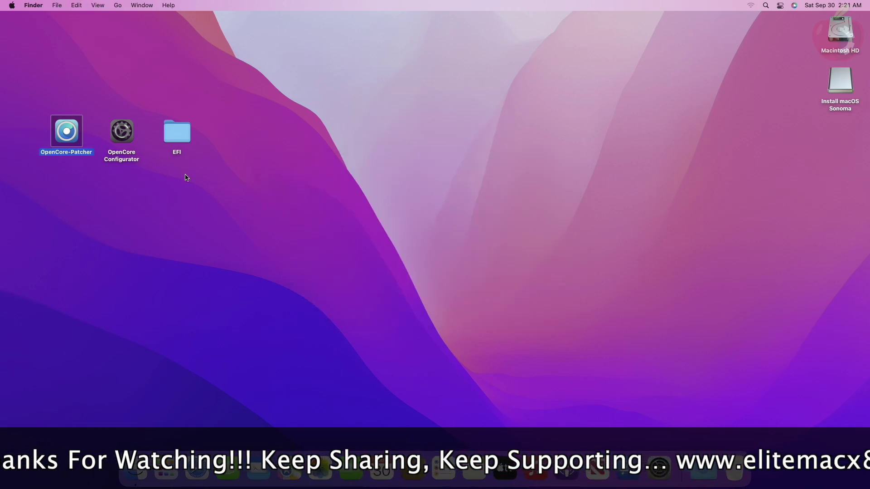
# Step: Switch to OpenCore Configurator, mount the SanDisk drive's EFI partition (disk3s1) with the account password, and quit the app
pyautogui.rightClick(128, 136)
pyautogui.click(138, 139)
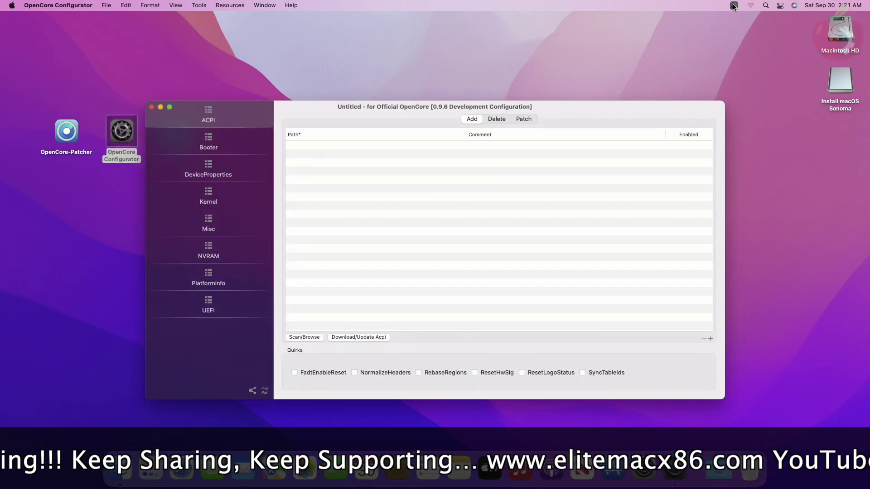
pyautogui.click(734, 6)
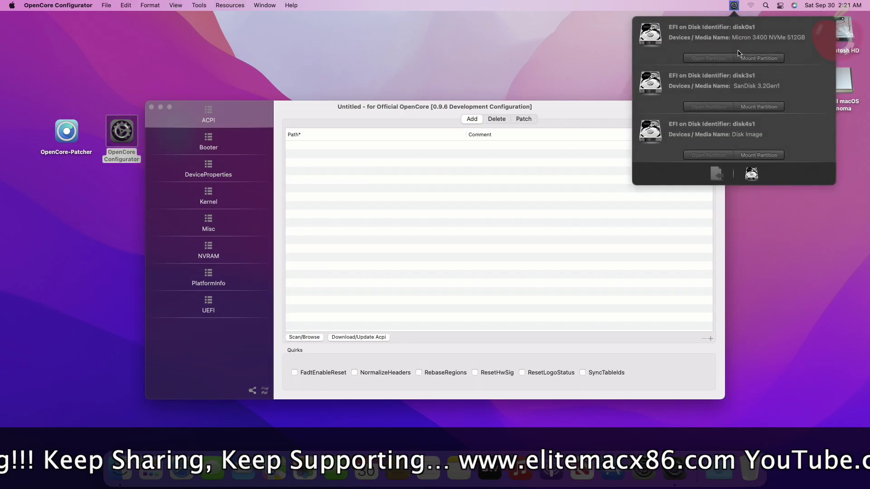
pyautogui.click(755, 108)
pyautogui.write('••••')
pyautogui.press('Return')
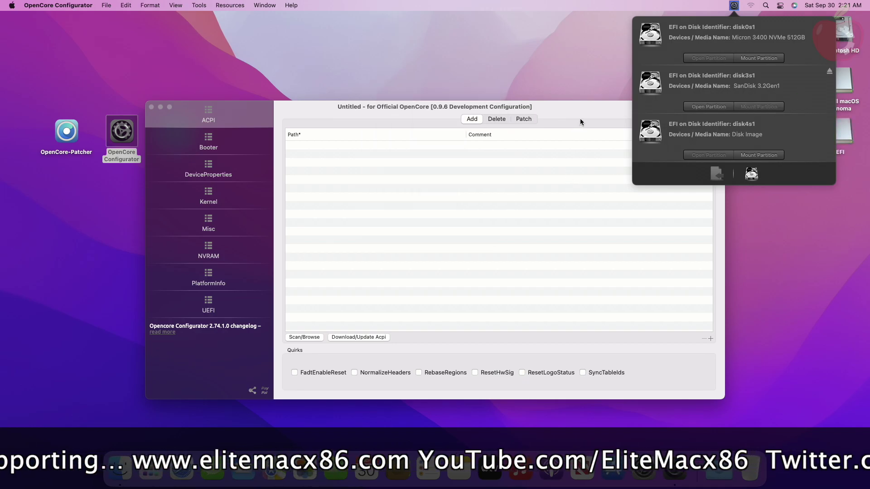
pyautogui.press('super+q')
pyautogui.click(228, 123)
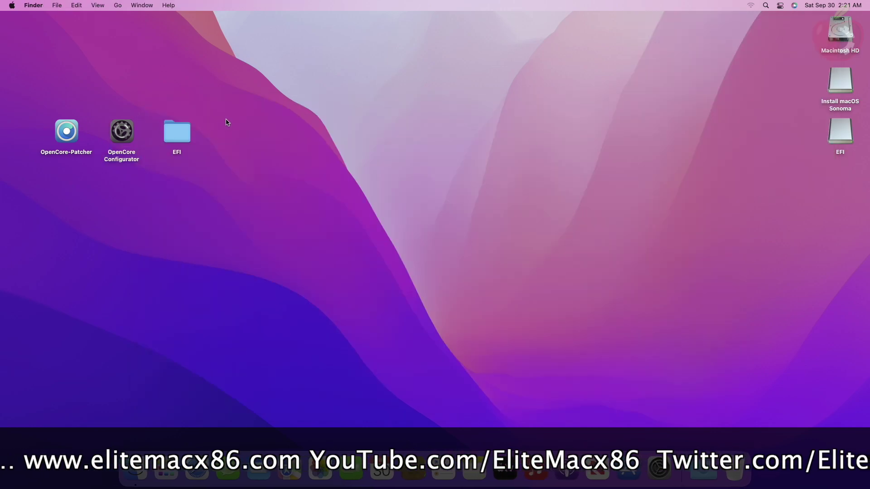
# Step: Copy the EFI folder from the desktop into the mounted EFI volume and close the volume's window
pyautogui.click(183, 138)
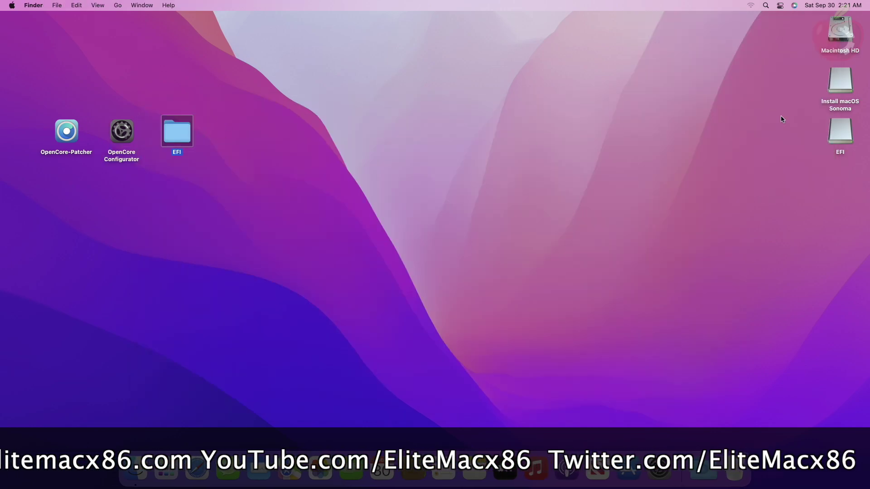
pyautogui.doubleClick(837, 129)
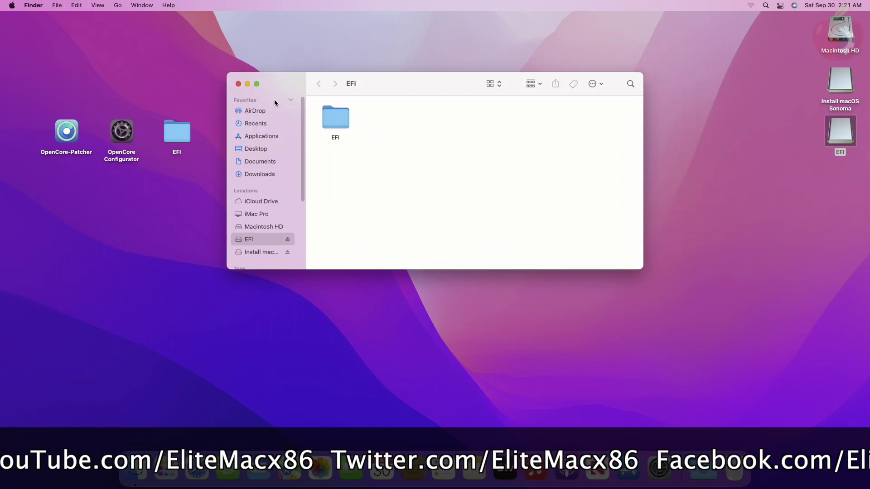
pyautogui.click(238, 84)
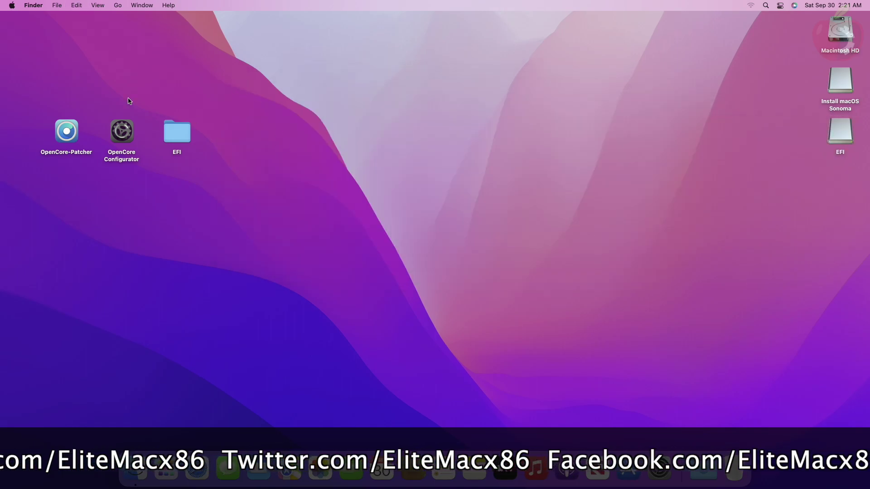
# Step: Copy the OpenCore Configurator app from the desktop to the Install macOS Sonoma volume and close its window
pyautogui.click(120, 134)
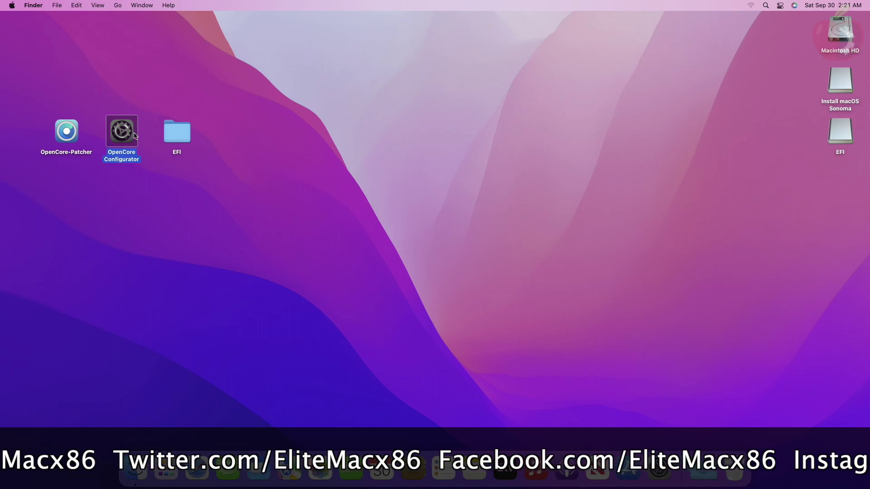
pyautogui.doubleClick(838, 81)
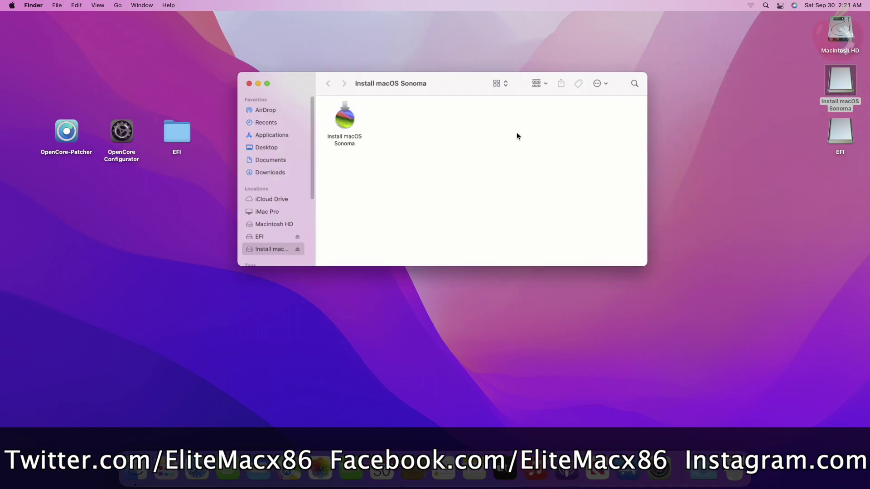
pyautogui.press('super+v')
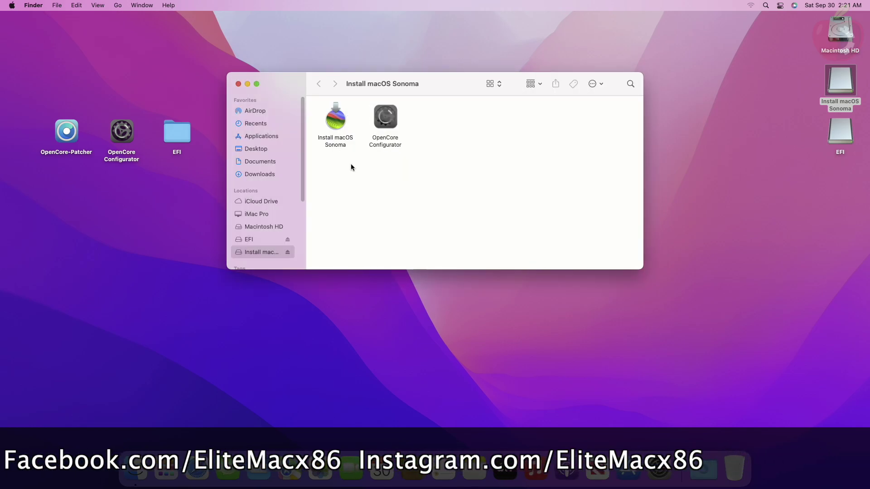
pyautogui.click(239, 84)
# Step: Eject both the Install macOS Sonoma and EFI volumes from the desktop
pyautogui.moveTo(834, 157); pyautogui.dragTo(838, 100)
pyautogui.rightClick(837, 97)
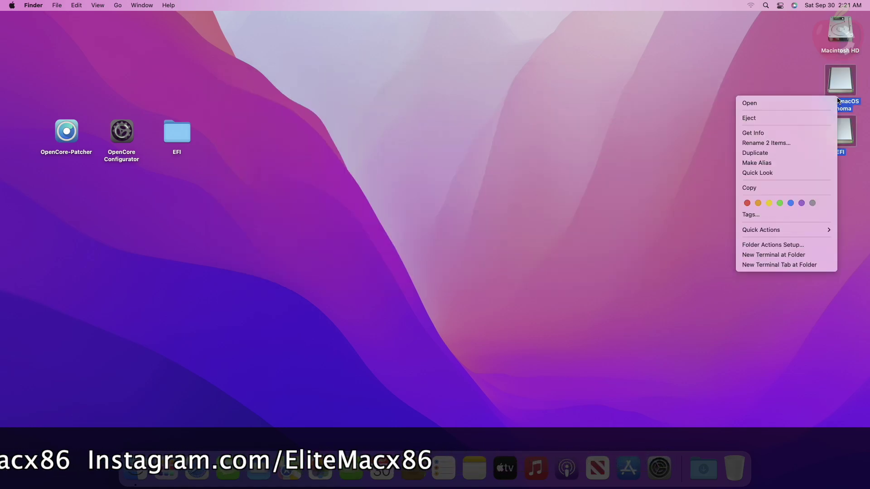
pyautogui.click(773, 118)
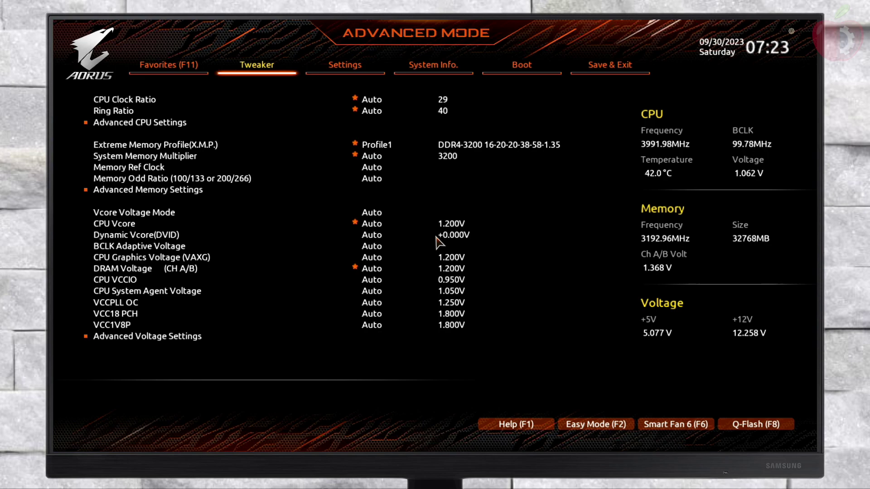
# Step: Load the optimized defaults in the BIOS setup and confirm
pyautogui.press('Right')
pyautogui.press('Right')
pyautogui.press('Right')
pyautogui.press('Right')
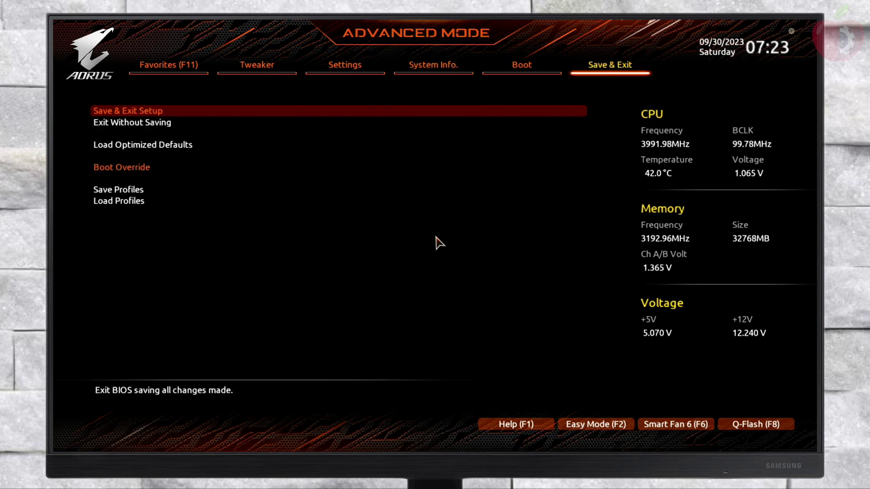
pyautogui.press('Down')
pyautogui.press('Down')
pyautogui.press('Return')
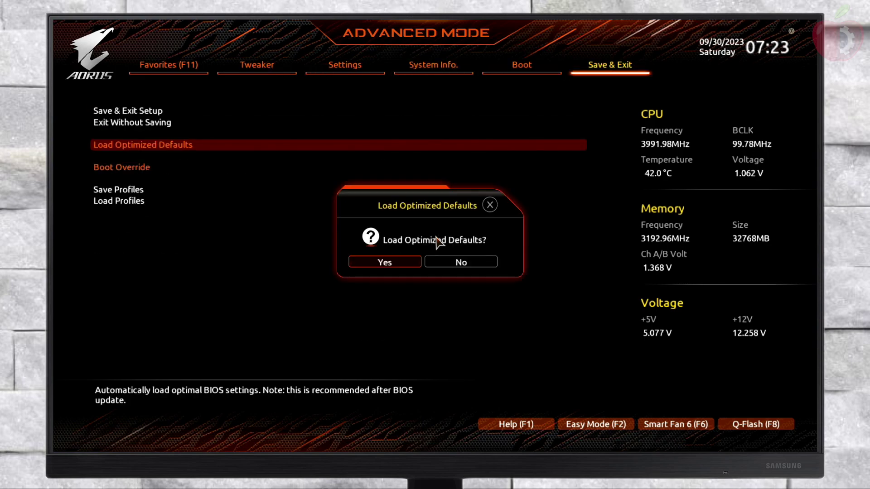
pyautogui.press('Return')
# Step: Set Extreme Memory Profile (X.M.P.) to Profile1 in the BIOS favorites
pyautogui.press('Left')
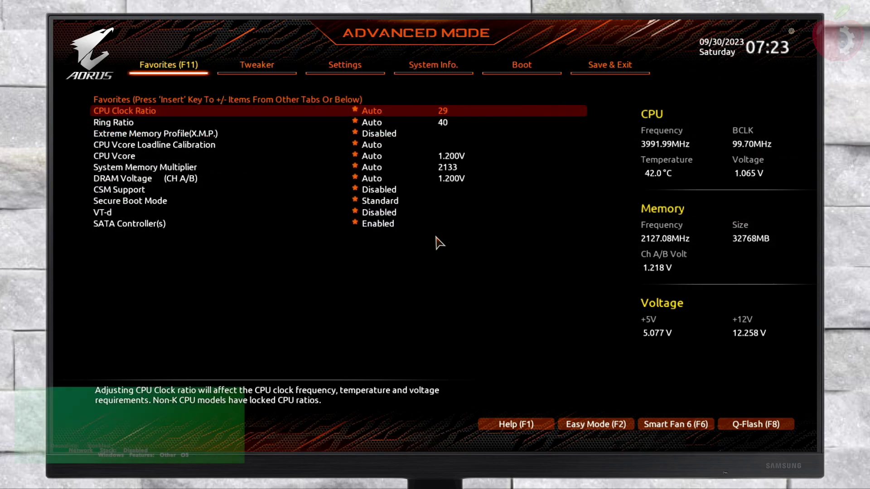
pyautogui.press('Down')
pyautogui.press('Down')
pyautogui.press('Return')
pyautogui.press('Down')
pyautogui.press('Return')
# Step: Set VT-d to Enabled in the BIOS favorites
pyautogui.press('Down')
pyautogui.press('Down')
pyautogui.press('Down')
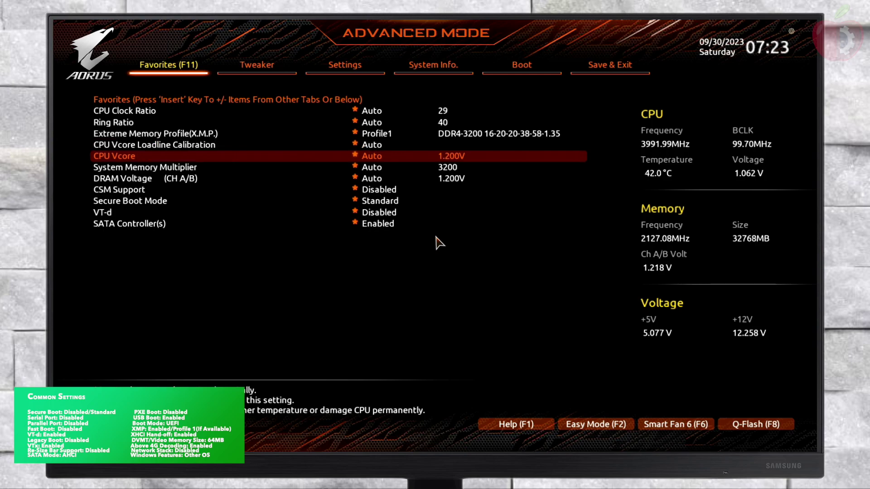
pyautogui.press('Down')
pyautogui.press('Down')
pyautogui.press('Down')
pyautogui.press('Down')
pyautogui.press('Return')
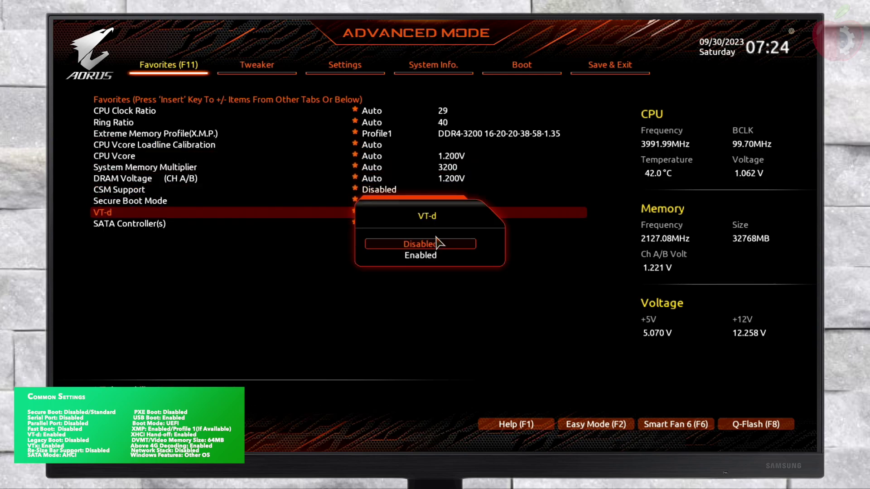
pyautogui.press('Down')
pyautogui.press('Return')
# Step: Set Above 4G Decoding to Enabled in the IO Ports settings
pyautogui.press('Right')
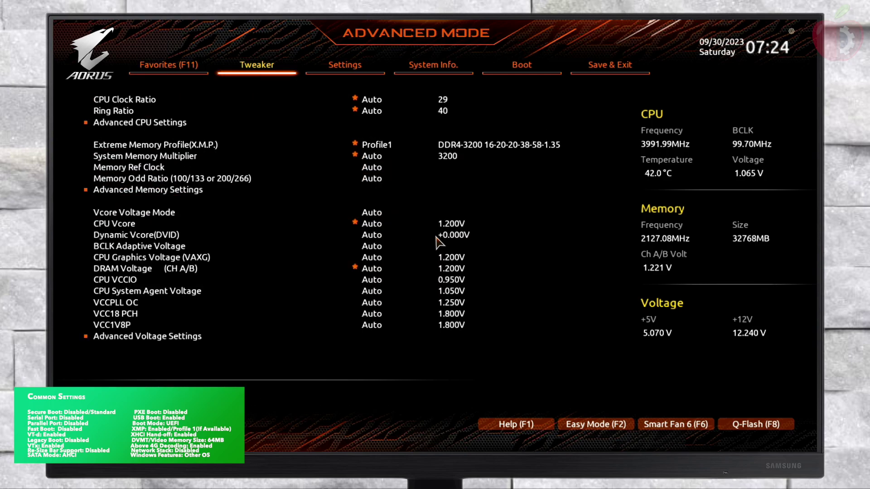
pyautogui.press('Right')
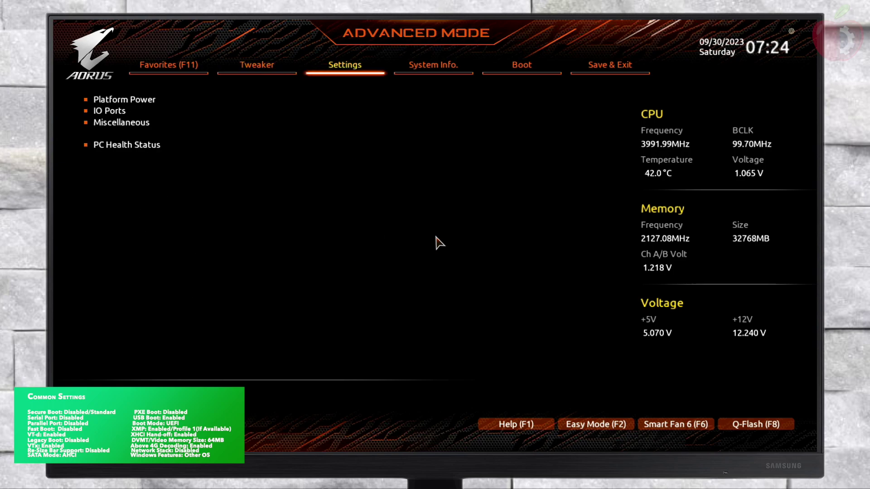
pyautogui.press('Down')
pyautogui.press('Down')
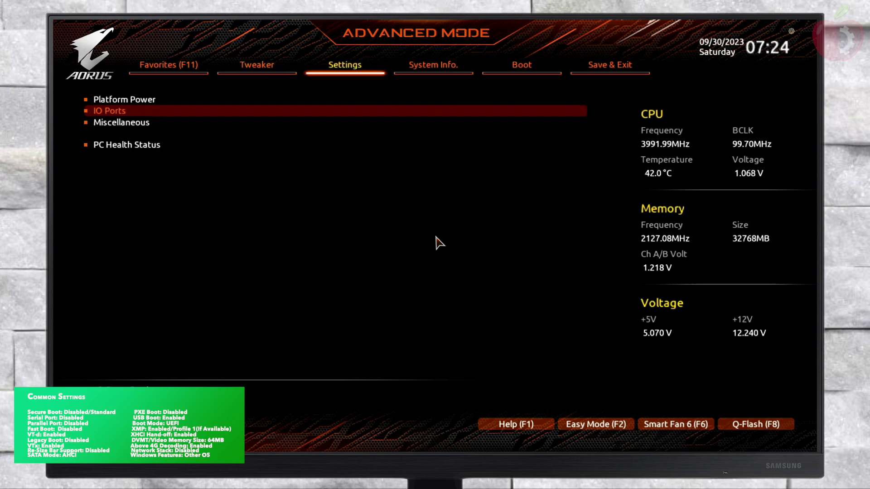
pyautogui.press('Return')
pyautogui.press('Down')
pyautogui.press('Down')
pyautogui.press('Down')
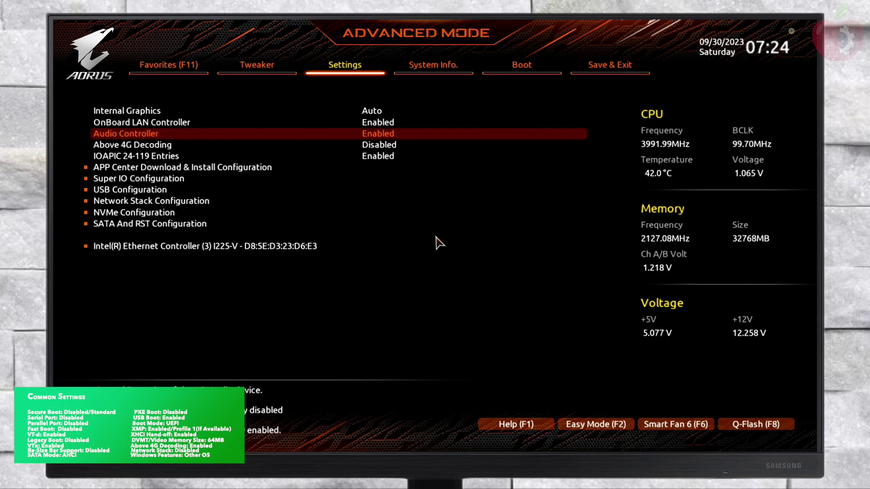
pyautogui.press('Return')
pyautogui.press('Down')
pyautogui.press('Return')
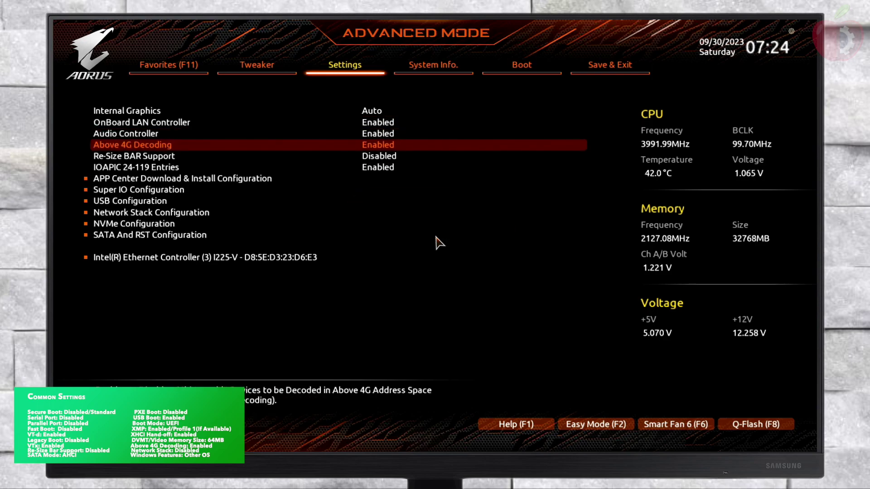
# Step: Disable the serial port in the Super IO Configuration and leave the submenu
pyautogui.press('Down')
pyautogui.press('Down')
pyautogui.press('Down')
pyautogui.press('Down')
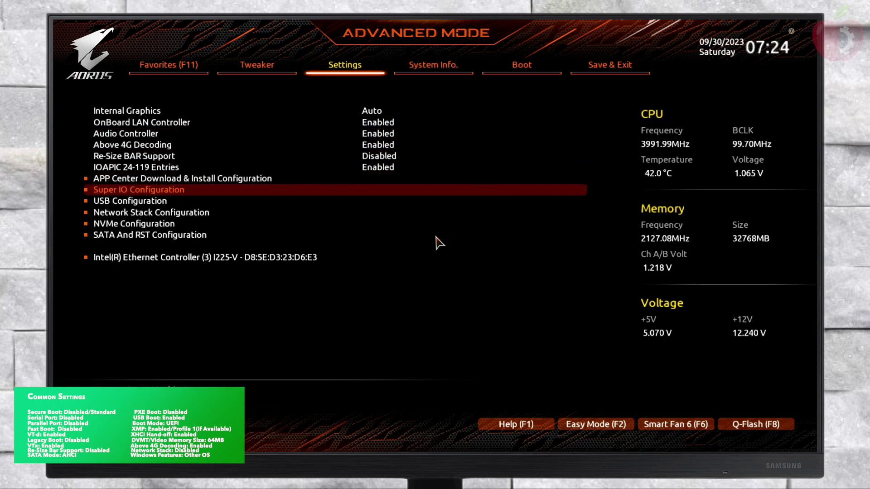
pyautogui.press('Return')
pyautogui.press('Return')
pyautogui.press('Up')
pyautogui.press('Return')
pyautogui.press('Escape')
# Step: Set Windows 10 Features to Other OS in the Boot settings
pyautogui.press('Right')
pyautogui.press('Down')
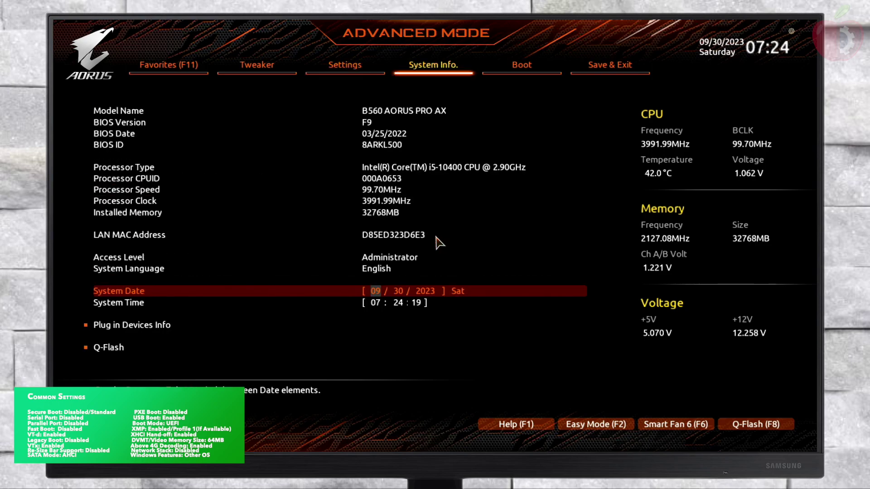
pyautogui.press('Up')
pyautogui.press('Right')
pyautogui.press('Down')
pyautogui.press('Down')
pyautogui.press('Down')
pyautogui.press('Down')
pyautogui.press('Down')
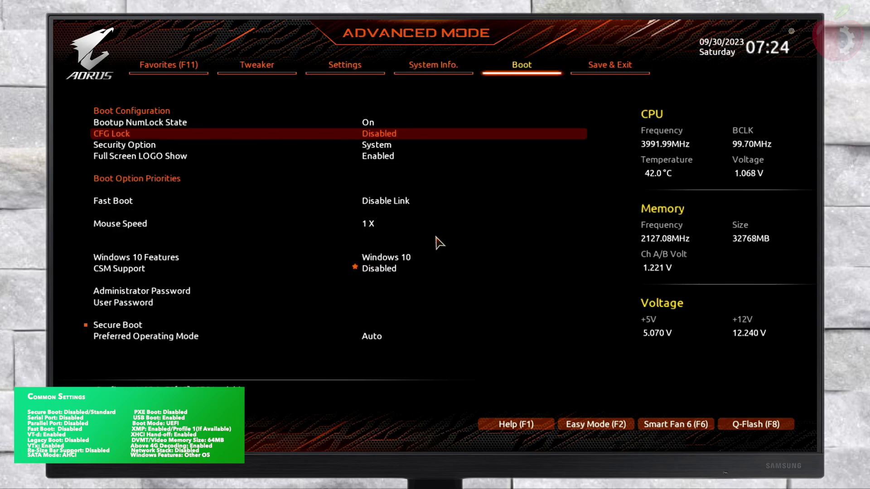
pyautogui.press('Down')
pyautogui.press('Return')
pyautogui.press('Up')
pyautogui.press('Return')
# Step: Save the BIOS changes and exit setup
pyautogui.press('Right')
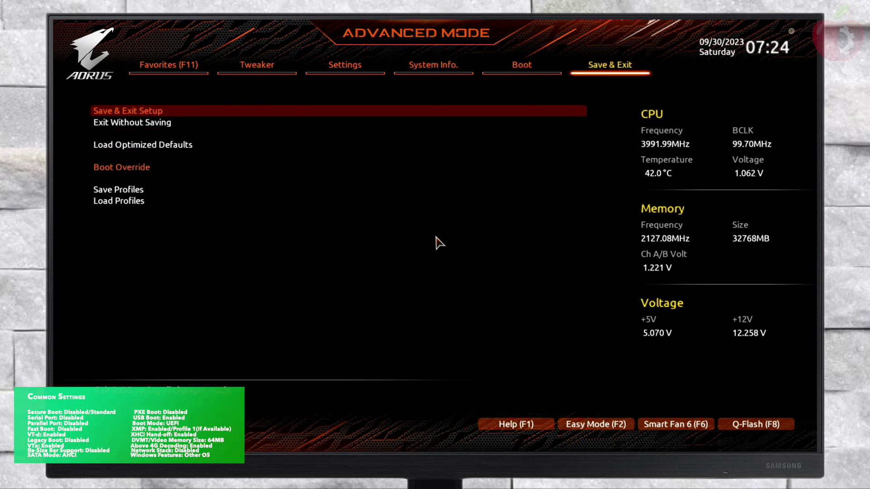
pyautogui.press('Return')
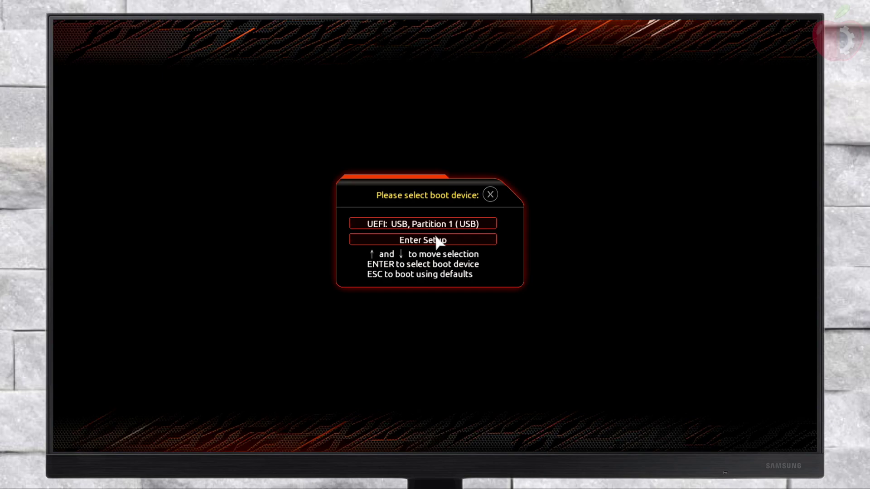
# Step: Boot Install macOS Sonoma from the UEFI USB partition and continue with English as the language
pyautogui.click(438, 241)
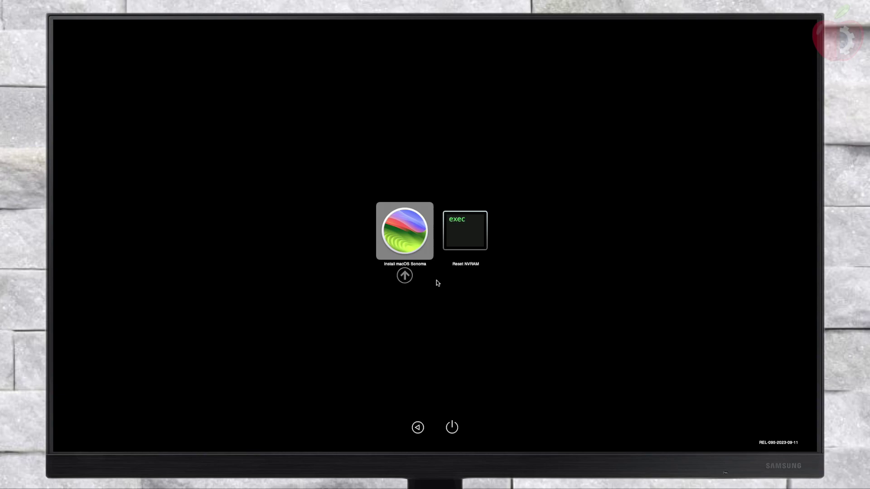
pyautogui.press('Return')
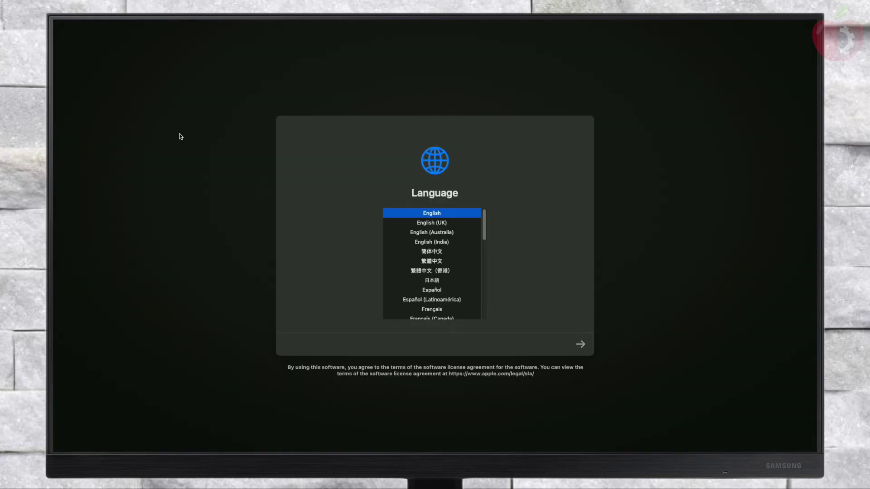
pyautogui.click(582, 343)
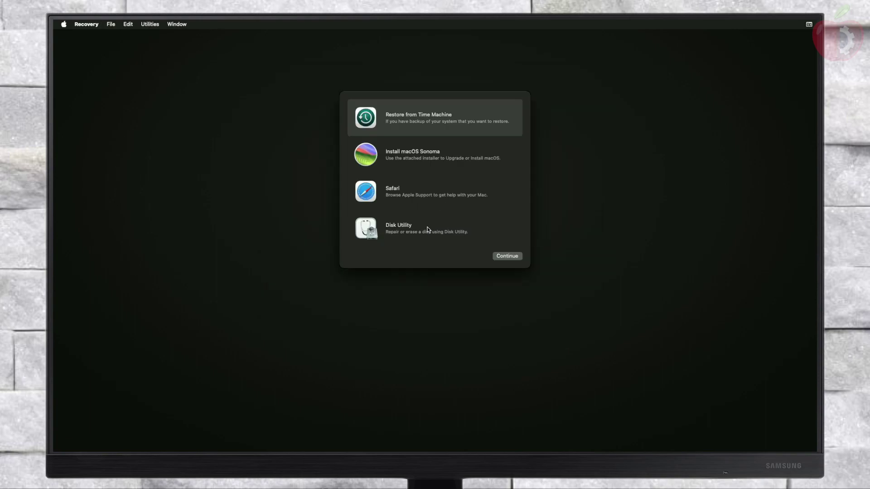
# Step: Open Disk Utility from the recovery options and show all devices in its sidebar
pyautogui.click(427, 229)
pyautogui.click(495, 257)
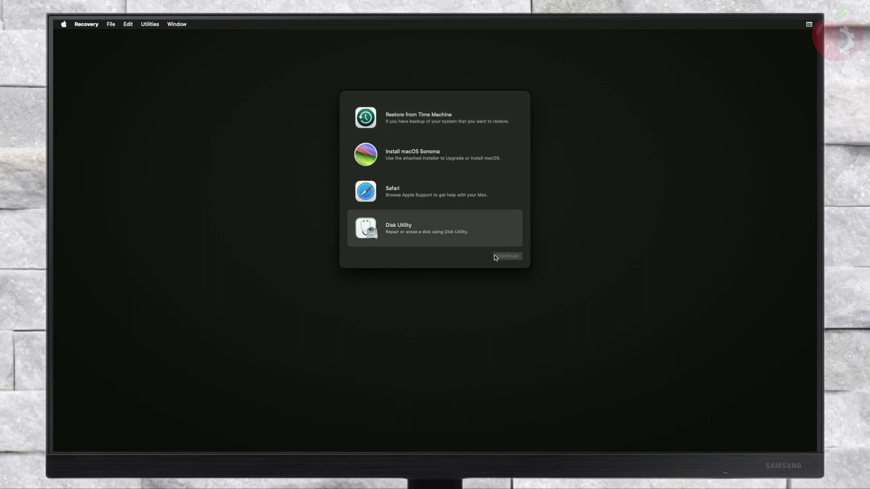
pyautogui.click(329, 132)
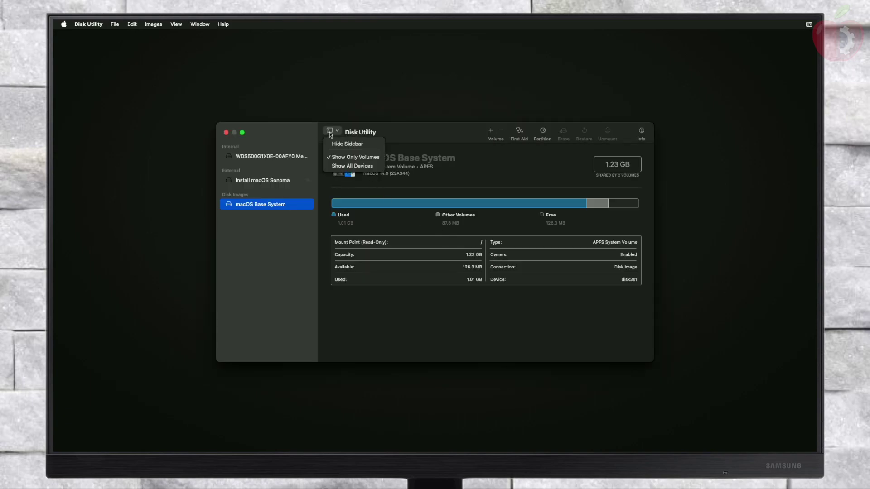
pyautogui.click(325, 168)
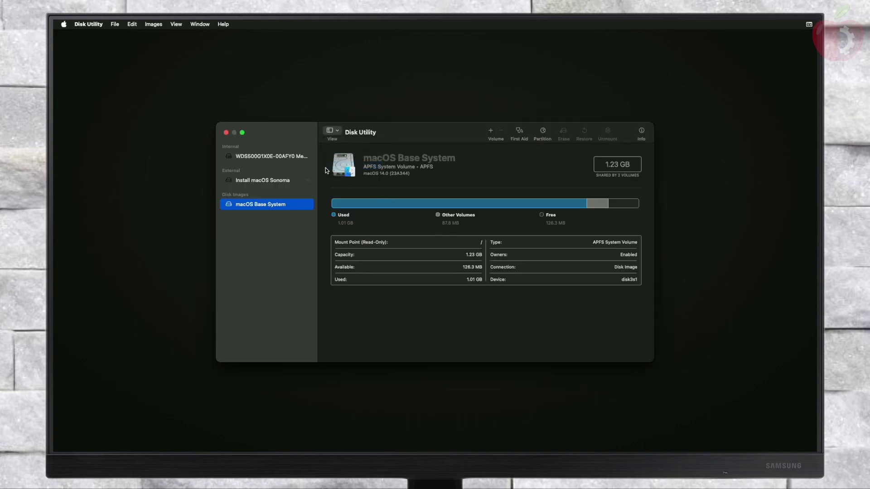
# Step: Erase the internal WDS500G1X0E-00AFY0 Media disk as Macintosh HD with APFS format and GUID Partition Map scheme
pyautogui.click(301, 156)
pyautogui.click(566, 132)
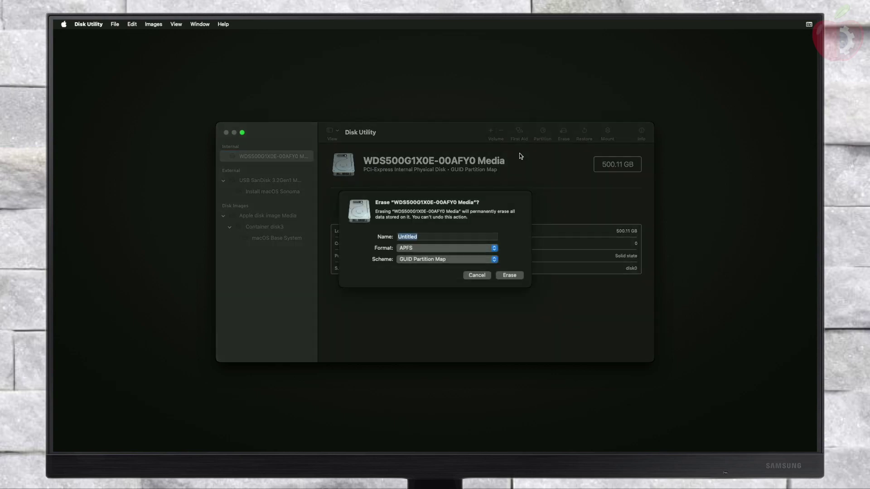
pyautogui.write('M')
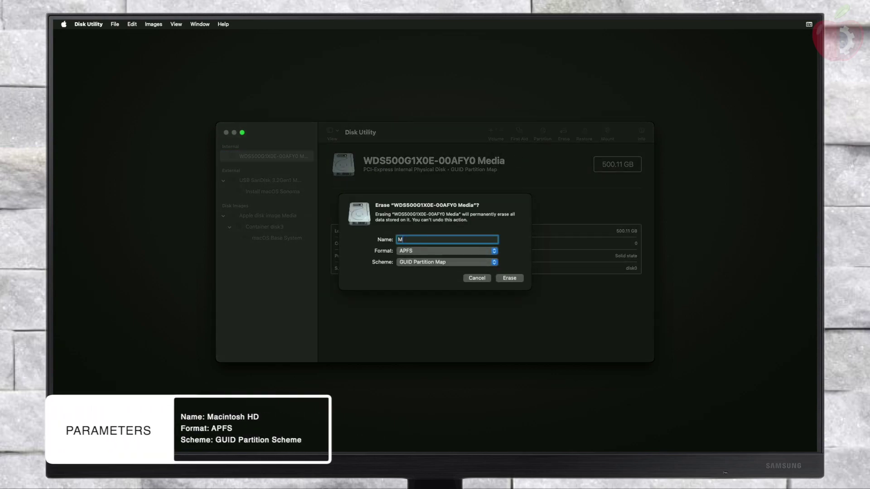
pyautogui.write('acintosh HD')
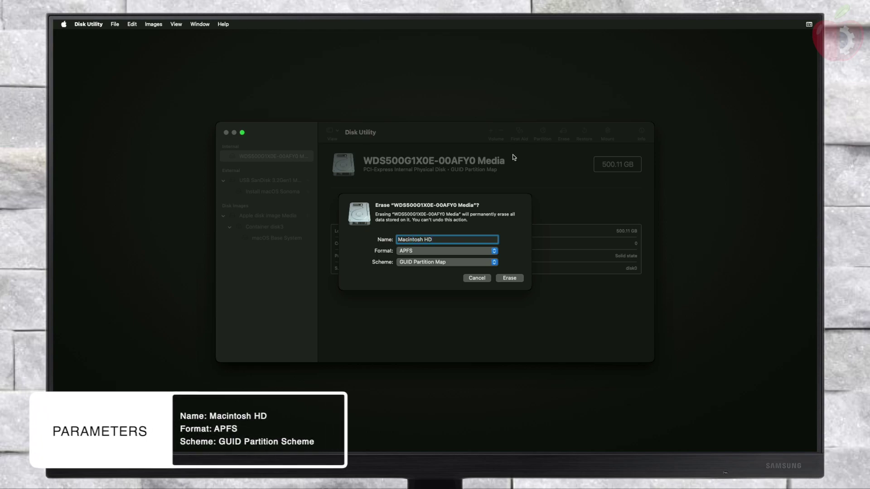
pyautogui.click(509, 278)
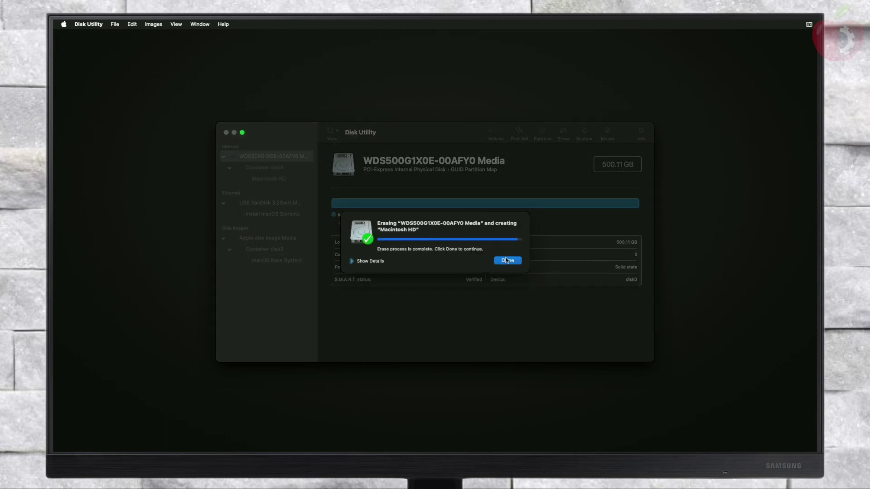
pyautogui.click(507, 260)
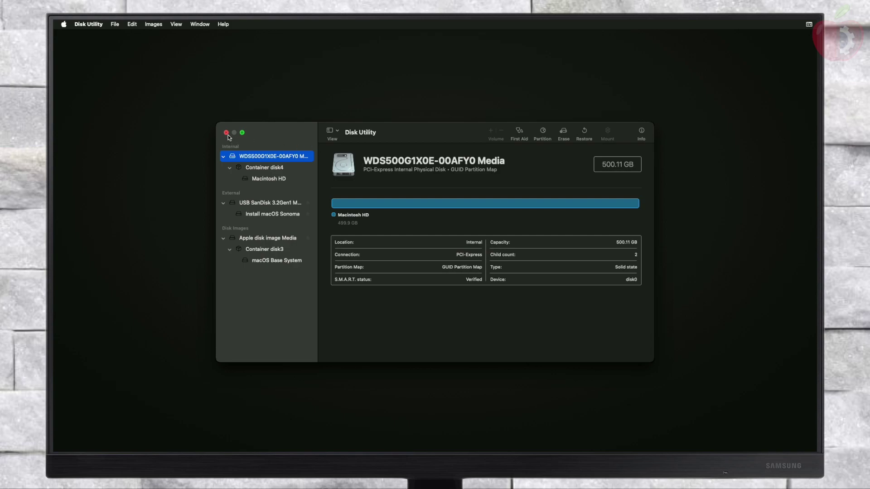
# Step: Close Disk Utility, start the macOS Sonoma installer and agree to its software license
pyautogui.click(226, 132)
pyautogui.click(386, 158)
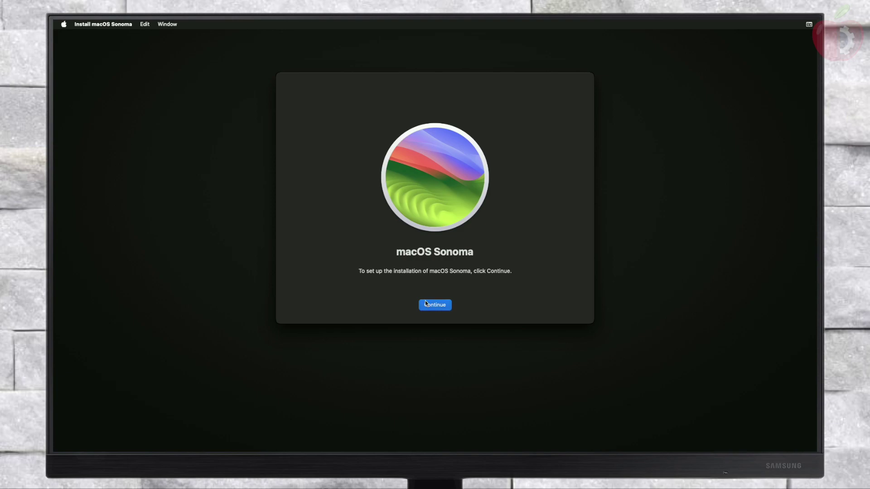
pyautogui.click(426, 303)
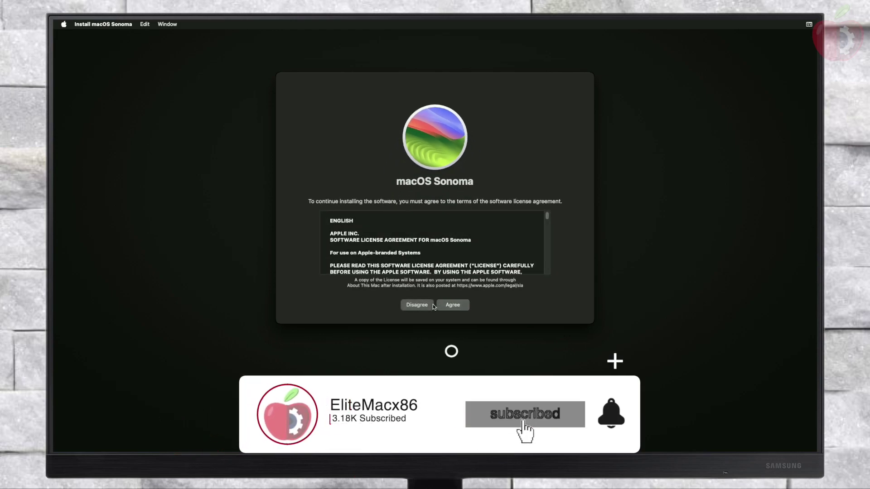
pyautogui.click(447, 305)
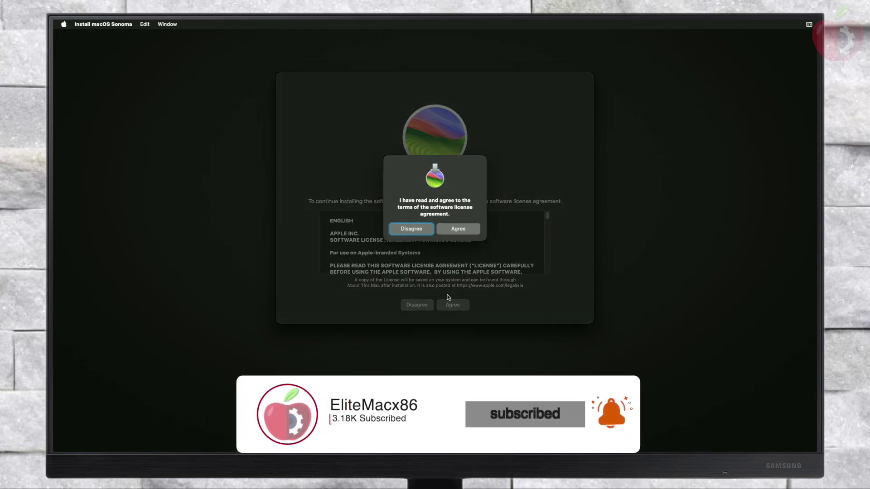
pyautogui.click(457, 230)
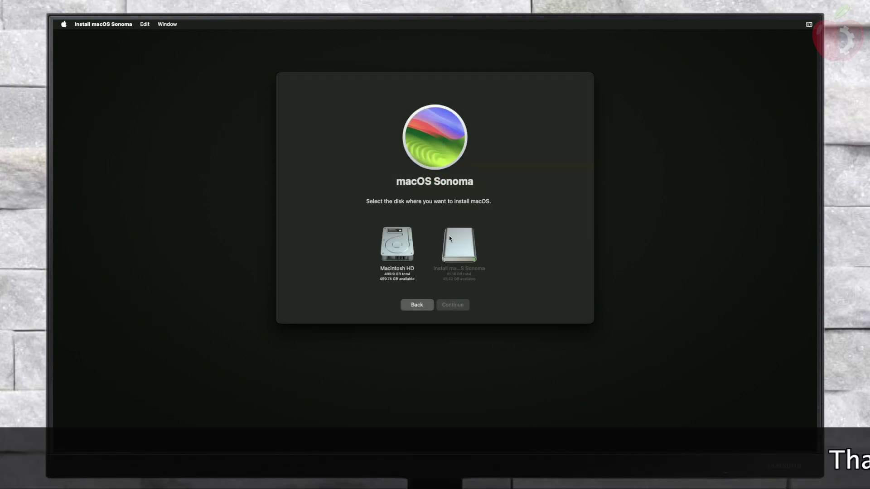
# Step: Install macOS Sonoma on Macintosh HD and continue the installation by booting the macOS Installer entry after the restart
pyautogui.click(399, 252)
pyautogui.click(445, 301)
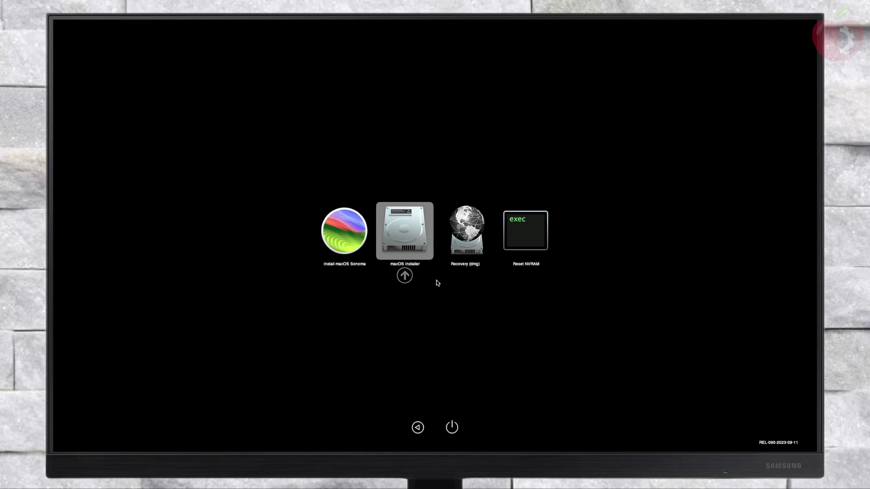
pyautogui.press('Return')
pyautogui.press('Return')
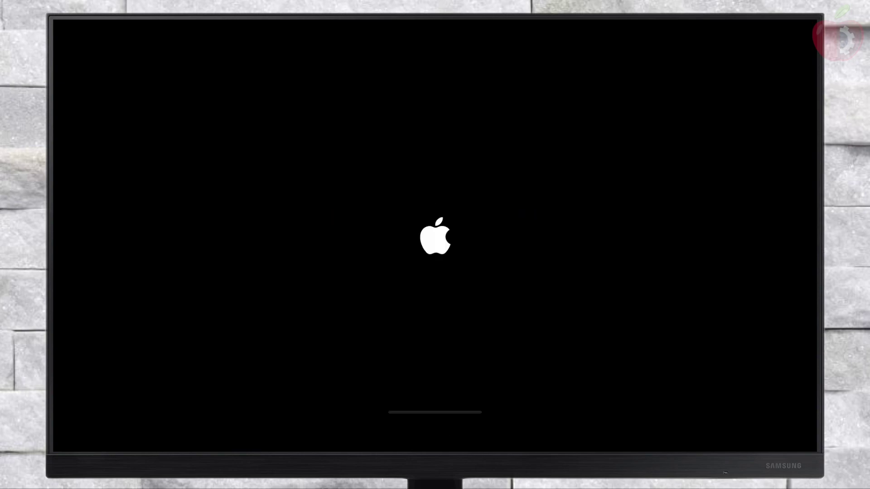